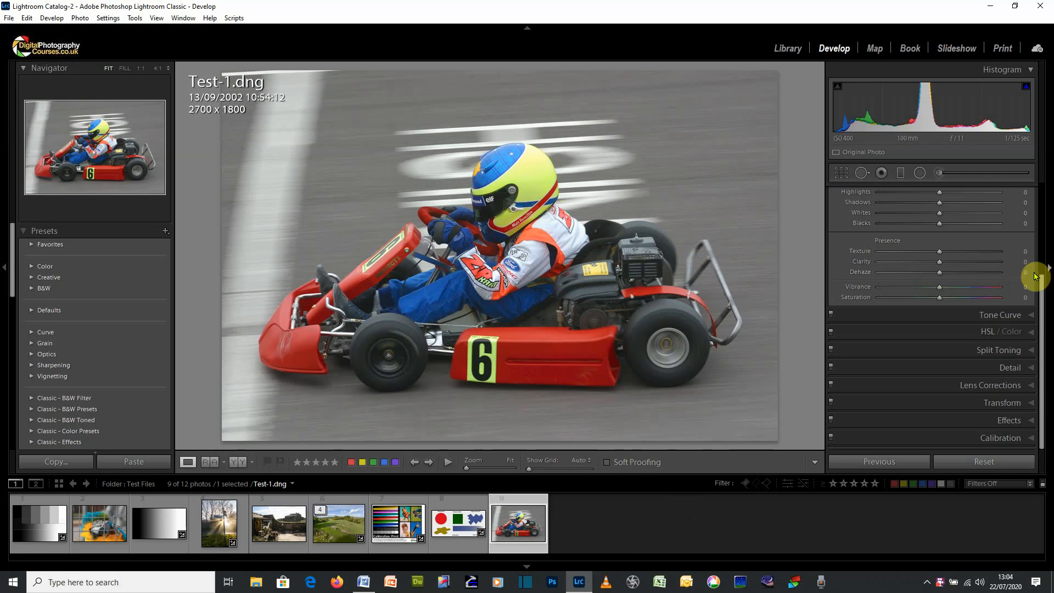
Draw a radial filter around the driver's helmet with exposure at −1.11 and feather at 0
left_click(953, 174)
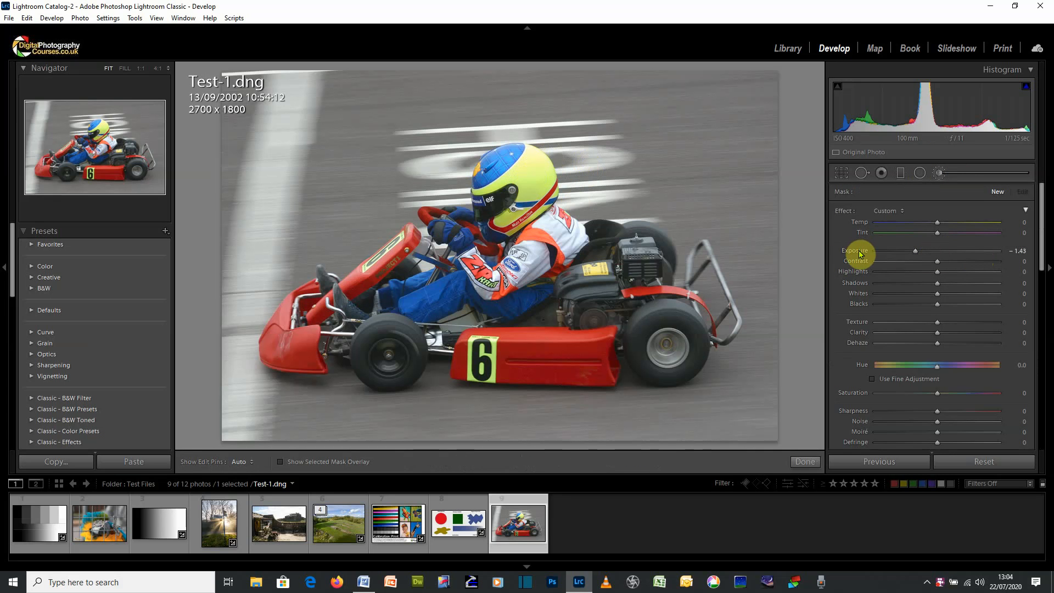
left_click(921, 175)
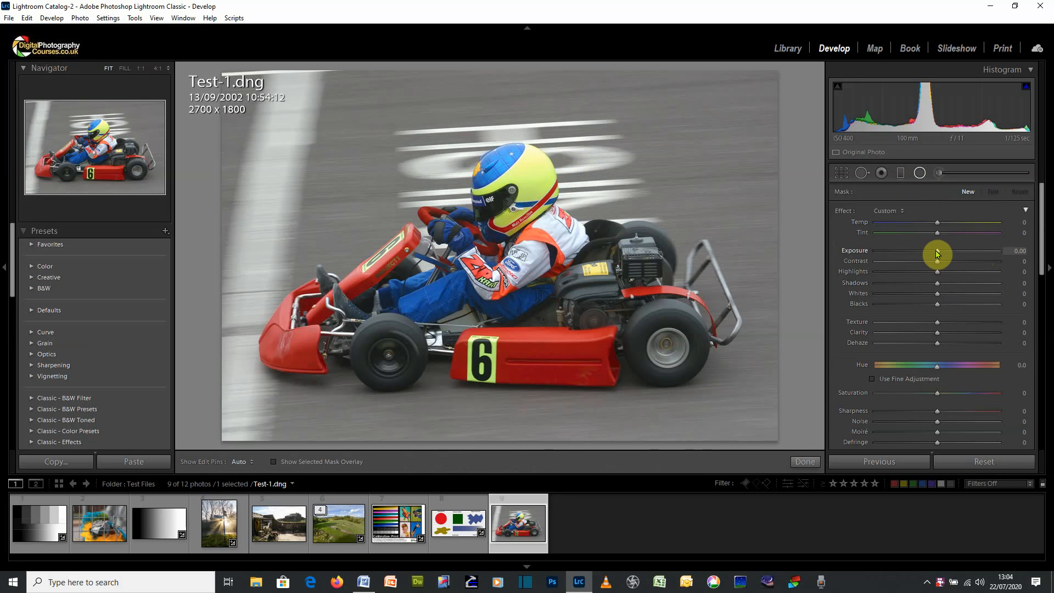
left_click_drag(937, 253, 922, 253)
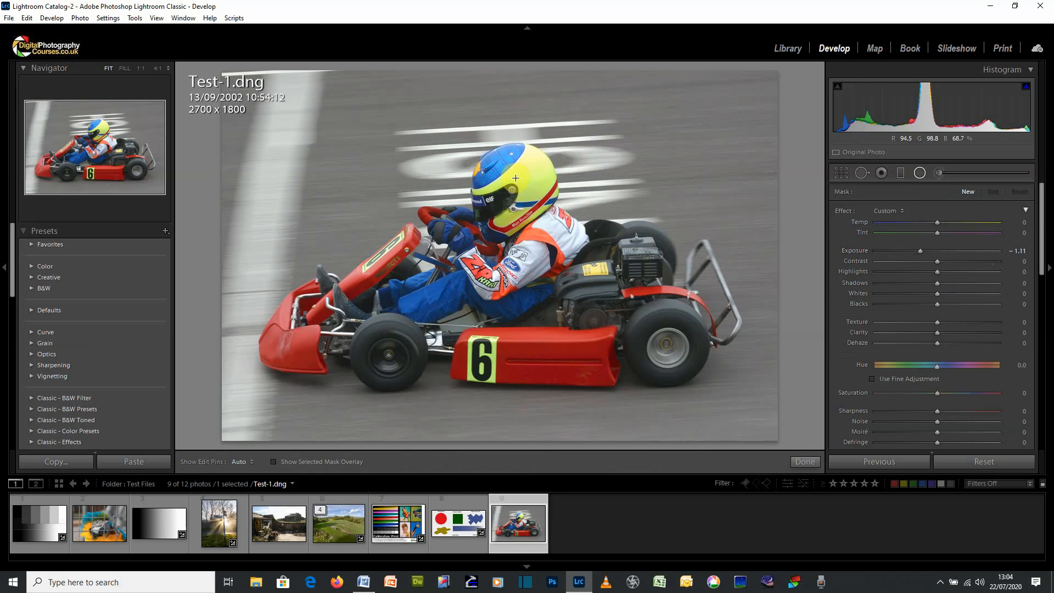
mouse_move(504, 170)
left_mouse_down()
mouse_move(528, 201)
mouse_move(566, 215)
mouse_move(561, 226)
left_mouse_up()
left_click_drag(505, 170, 512, 192)
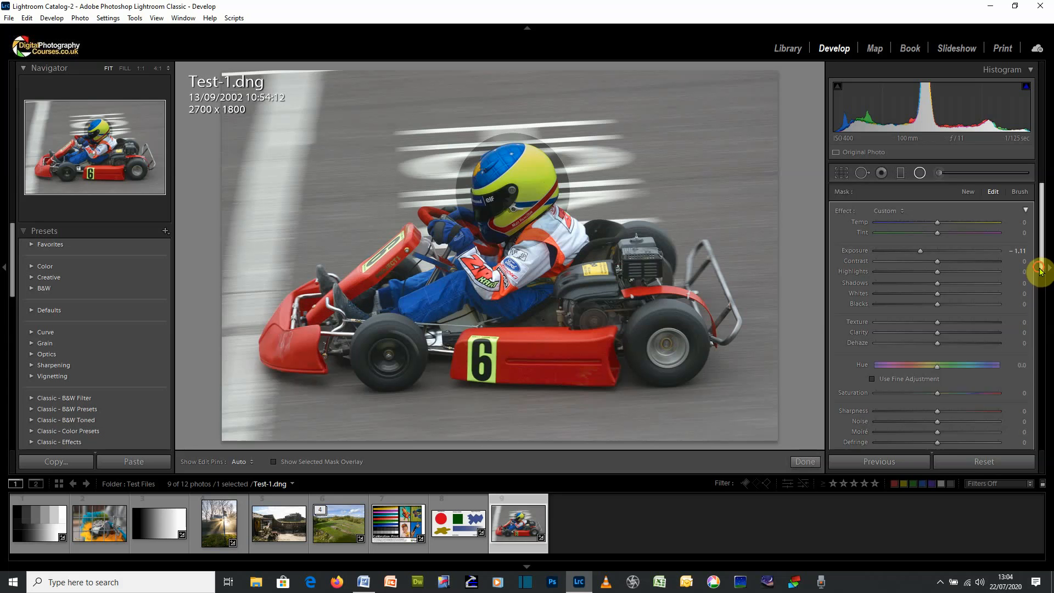
left_click_drag(1040, 269, 1042, 332)
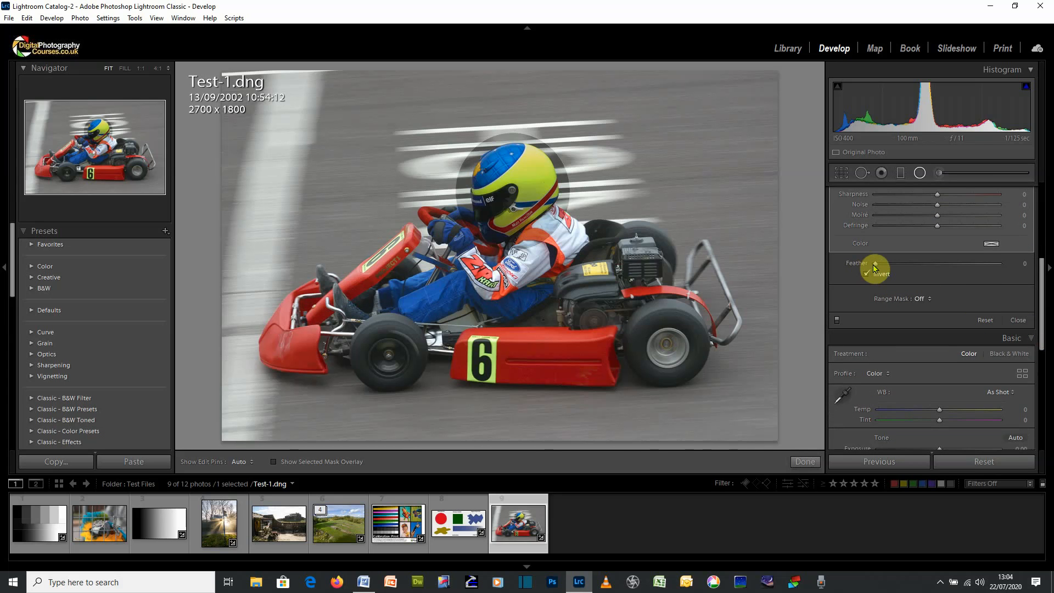
mouse_move(855, 268)
left_mouse_down()
mouse_move(946, 271)
mouse_move(870, 269)
left_mouse_up()
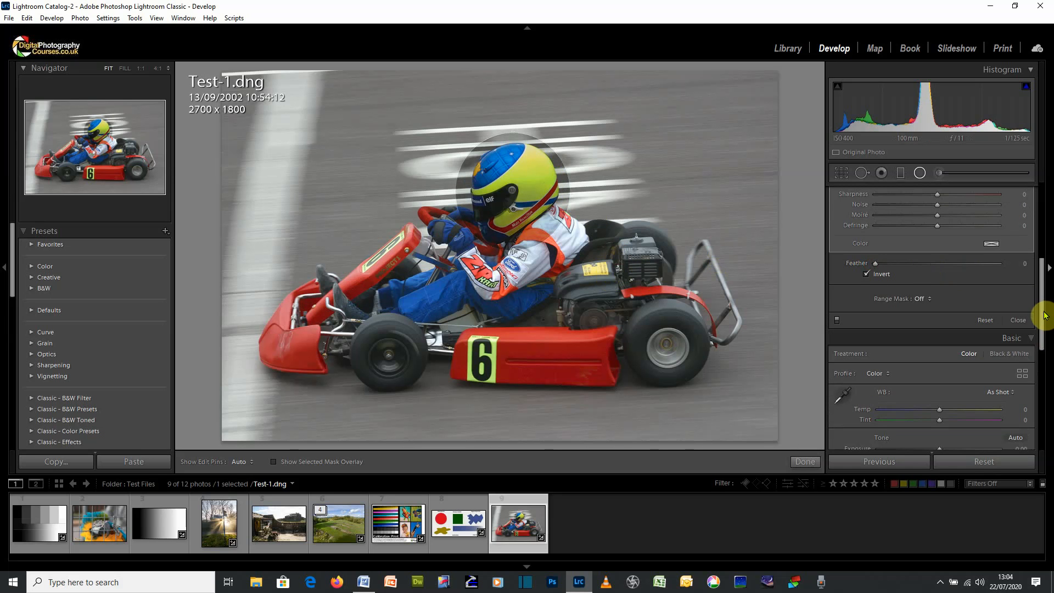
Shift the helmet radial filter's Hue to −95.8
left_click_drag(1045, 314, 1043, 195)
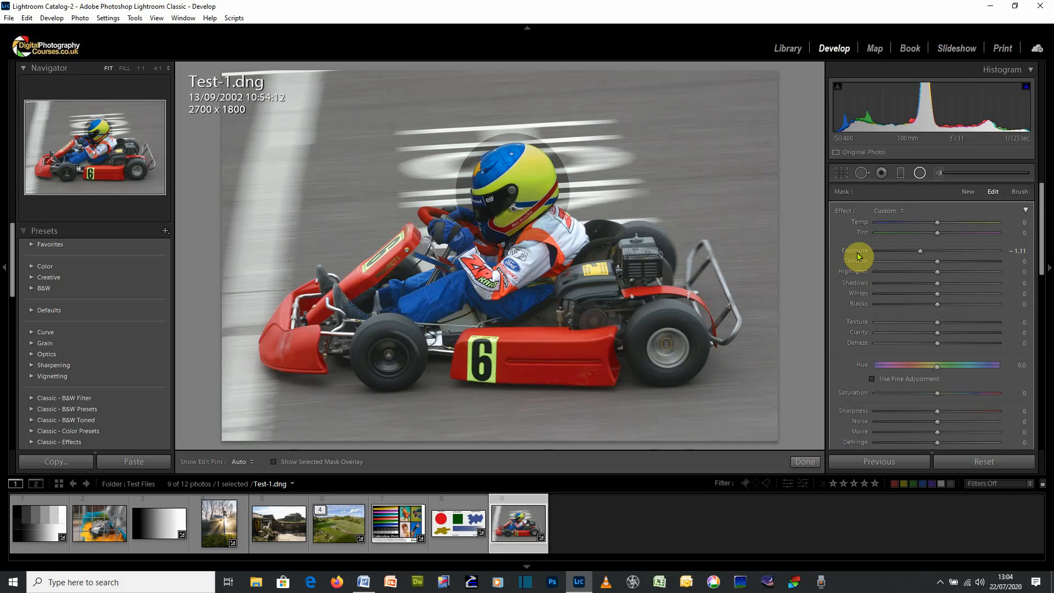
left_click(940, 365)
mouse_move(940, 369)
left_mouse_down()
mouse_move(904, 369)
mouse_move(931, 370)
left_mouse_up()
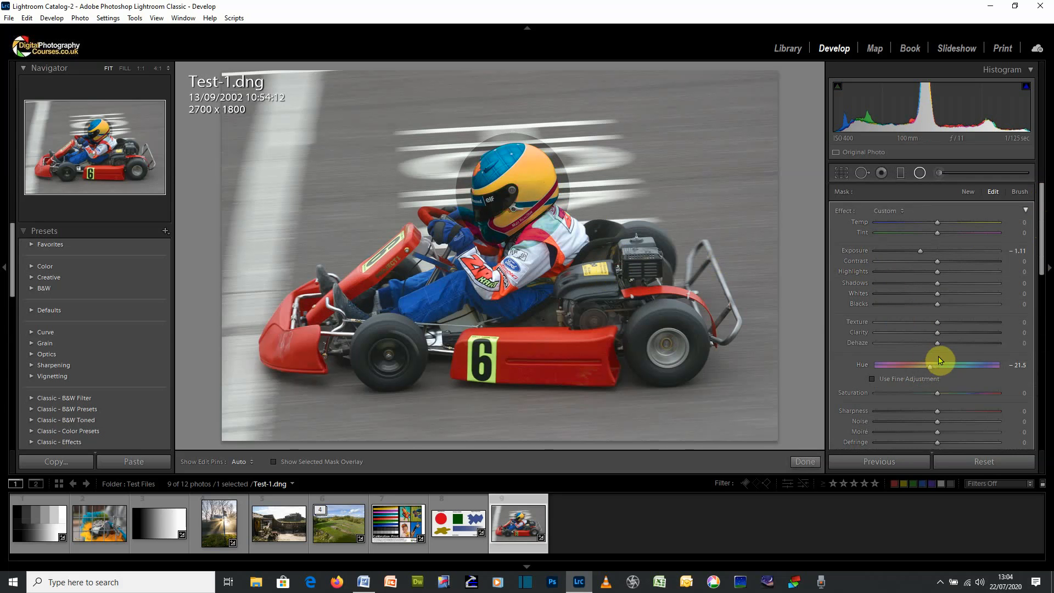
left_click_drag(934, 364, 903, 379)
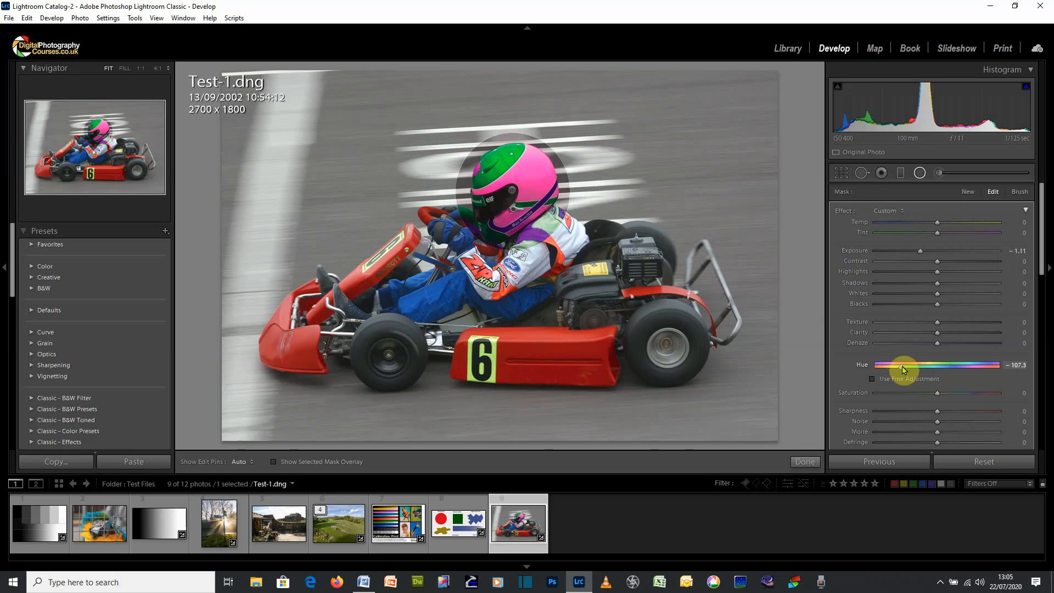
mouse_move(906, 369)
left_mouse_down()
mouse_move(930, 365)
mouse_move(911, 365)
left_mouse_up()
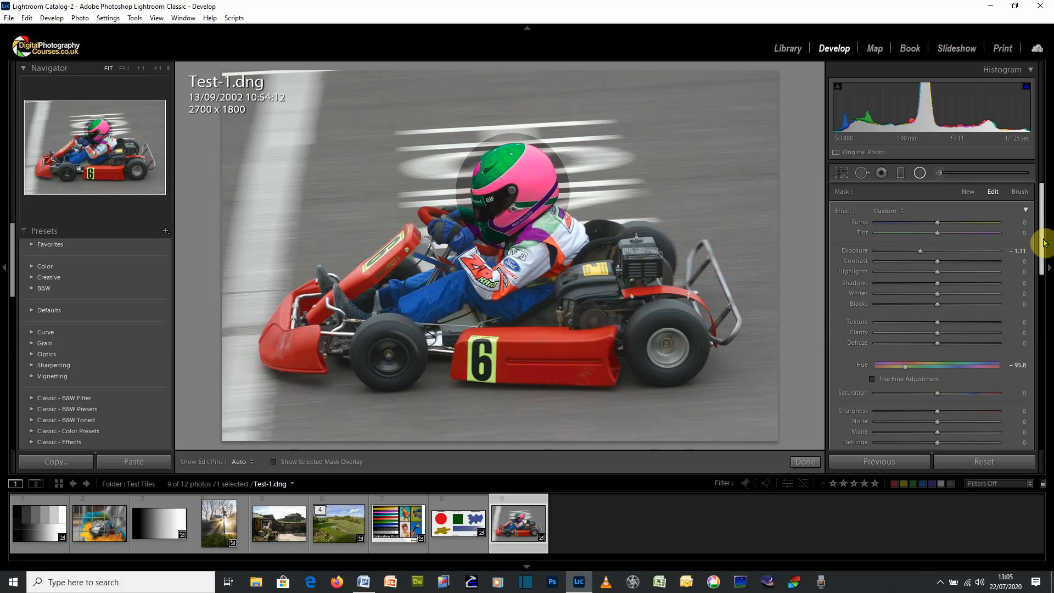
Set the radial filter's range mask to Color and sample the pink area of the helmet
left_click_drag(1043, 257, 1043, 329)
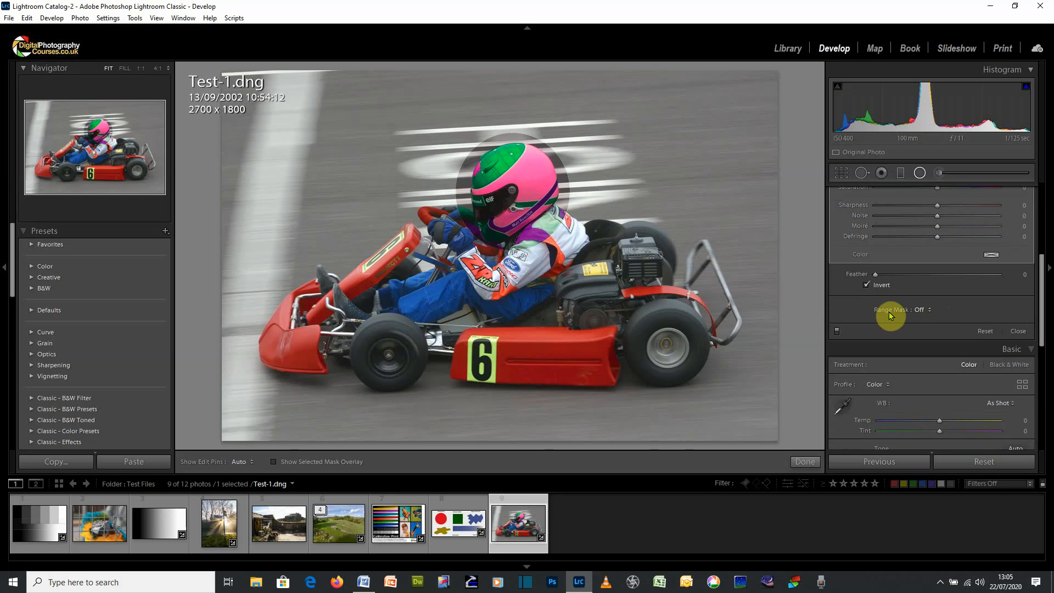
left_click(925, 311)
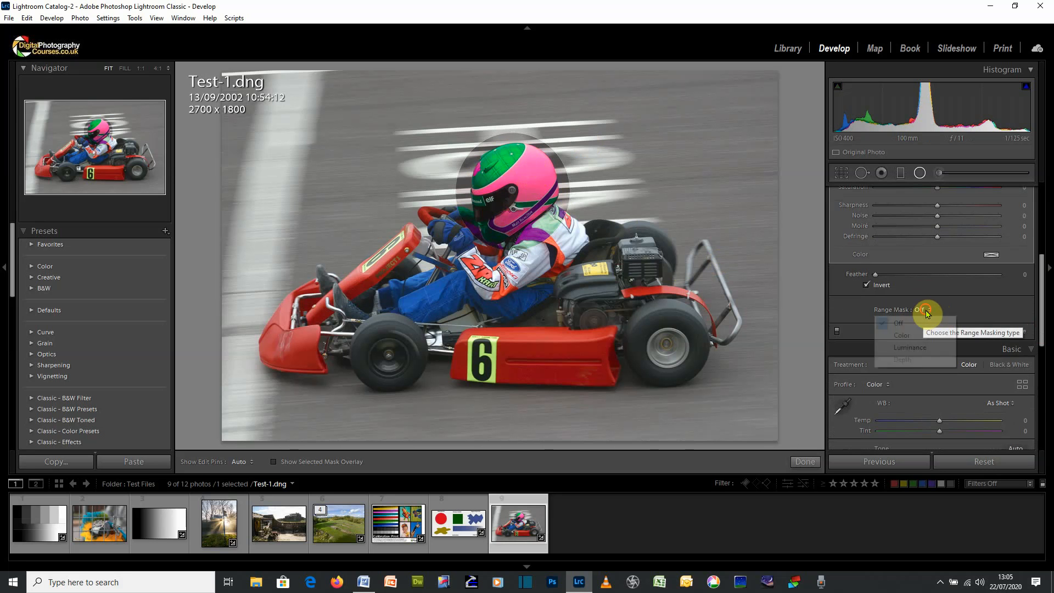
left_click(920, 341)
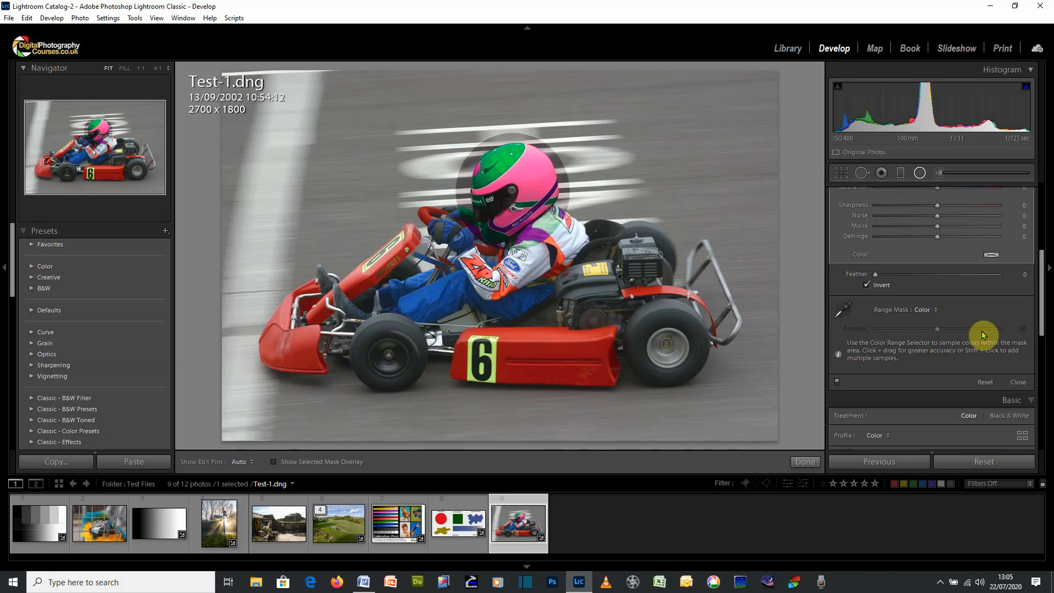
left_click(845, 312)
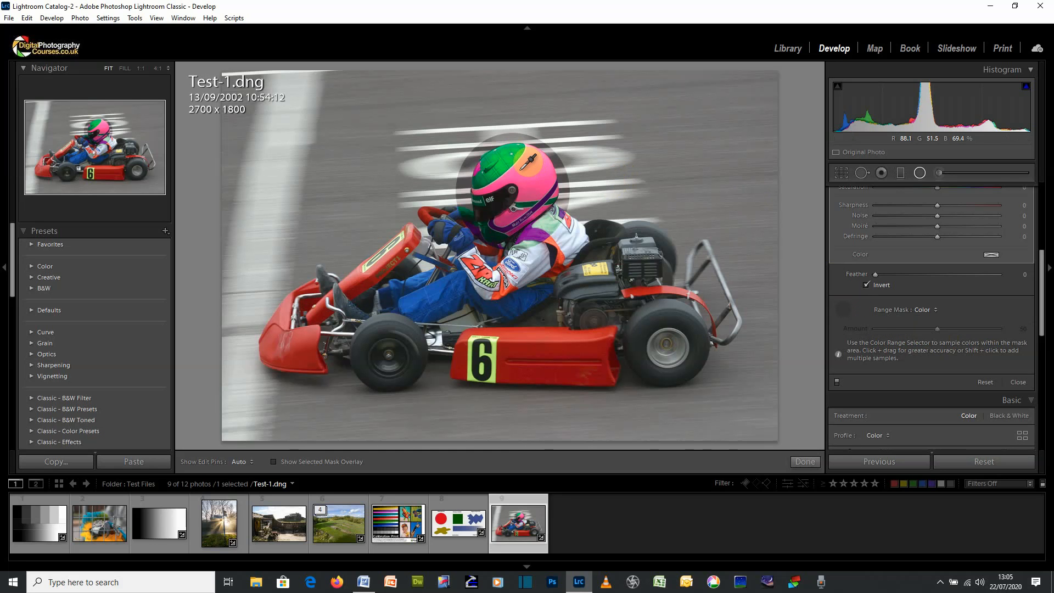
left_click_drag(517, 170, 548, 185)
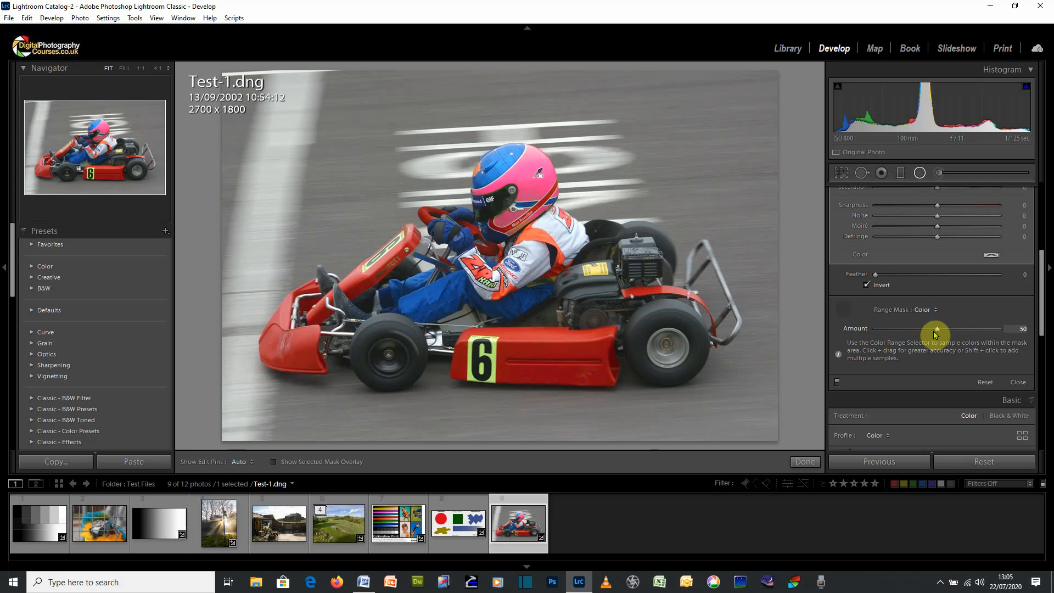
Put the color sampler away, fine-tune the range mask Amount and finish editing the radial filter
left_click(844, 310)
mouse_move(938, 332)
left_mouse_down()
mouse_move(882, 329)
mouse_move(998, 332)
mouse_move(939, 333)
left_mouse_up()
left_click(806, 463)
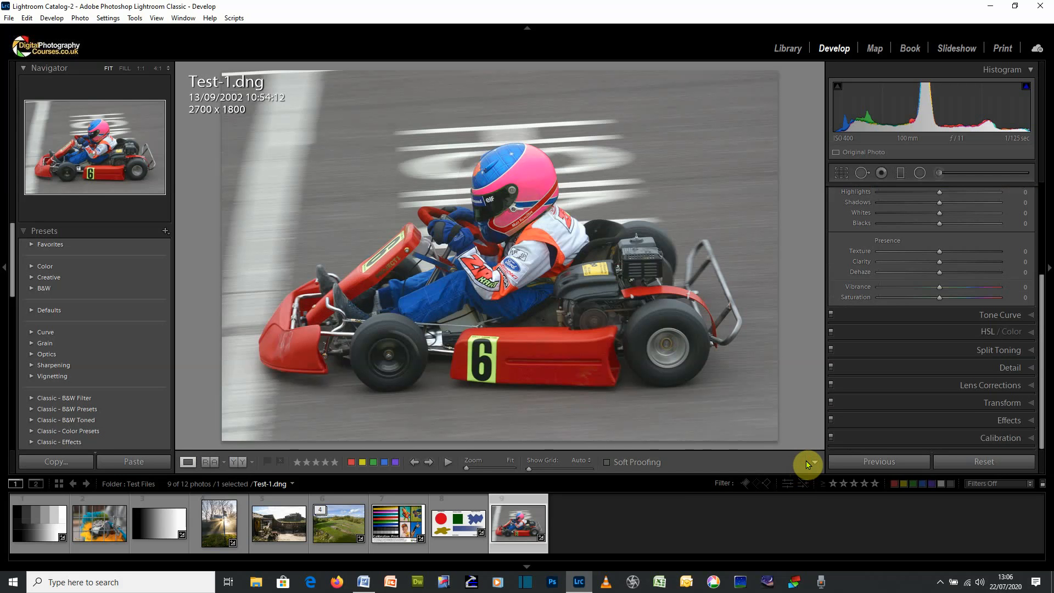
Open the Test-2.dng photo, apply auto tone, reset the tone values and apply auto tone again
left_click(286, 534)
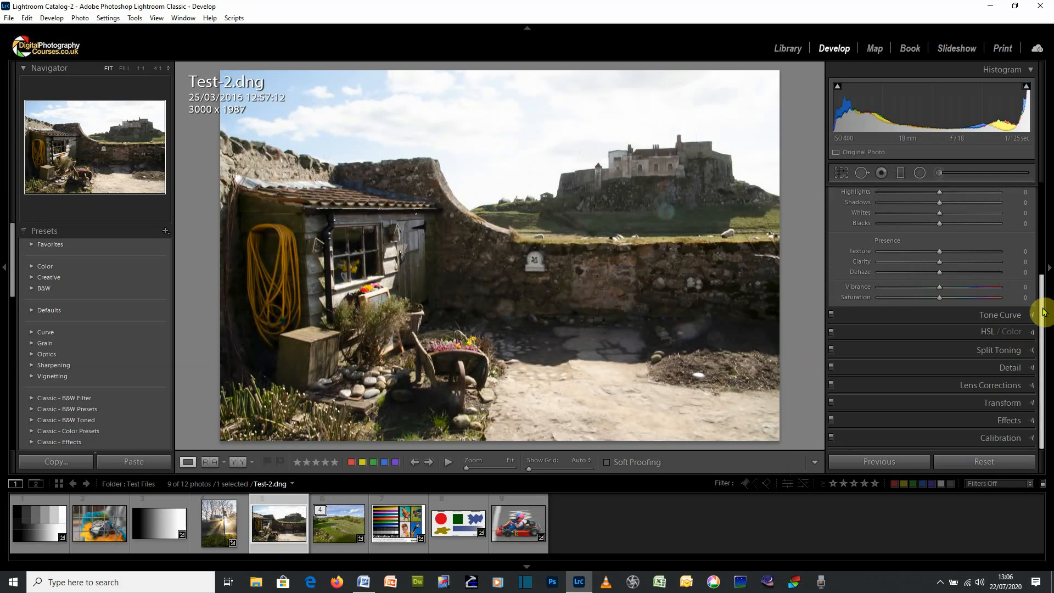
left_click_drag(1043, 308, 1043, 176)
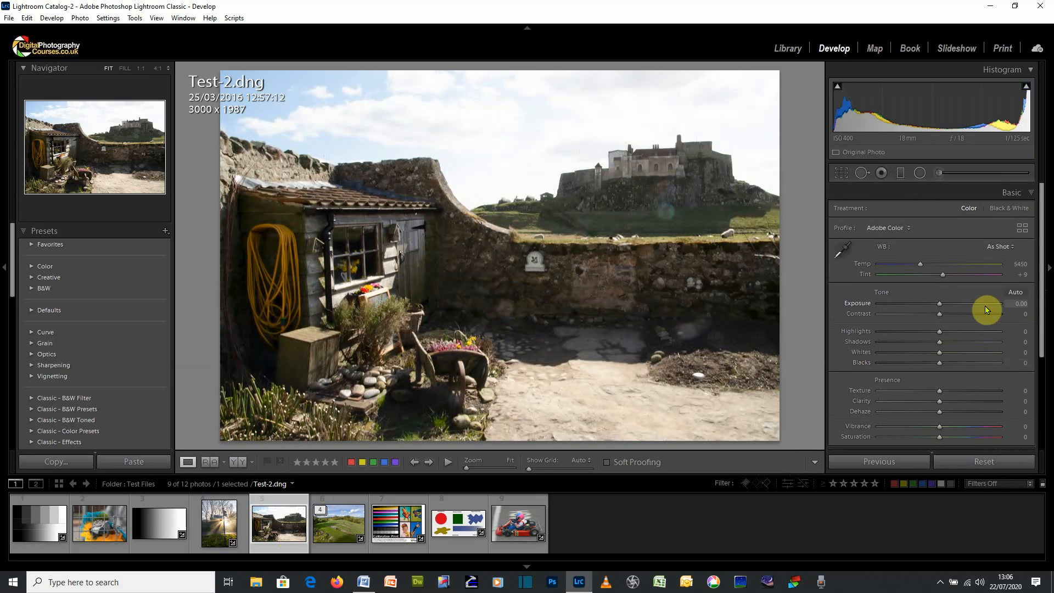
left_click(1017, 293)
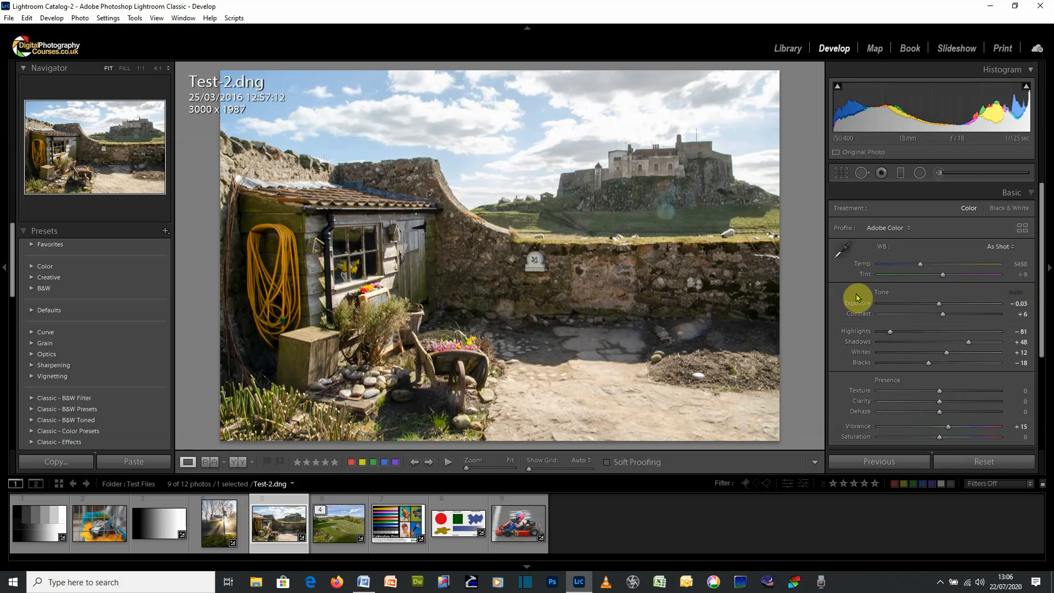
double_click(882, 295)
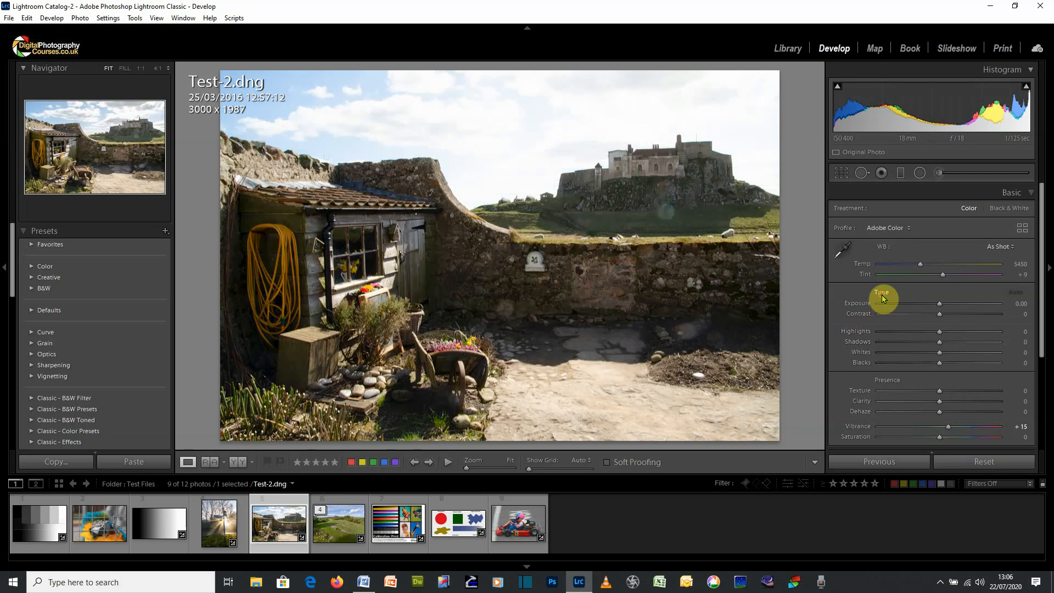
left_click(1018, 295)
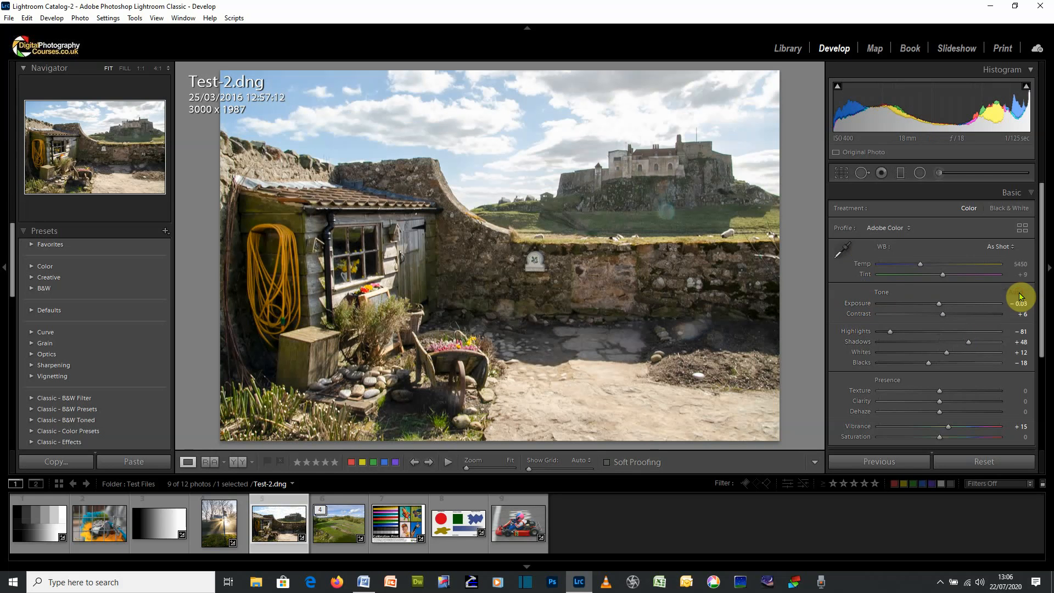
Draw a graduated filter over the sky ending near the wall top, with exposure −0.96 and highlights −18
left_click(902, 175)
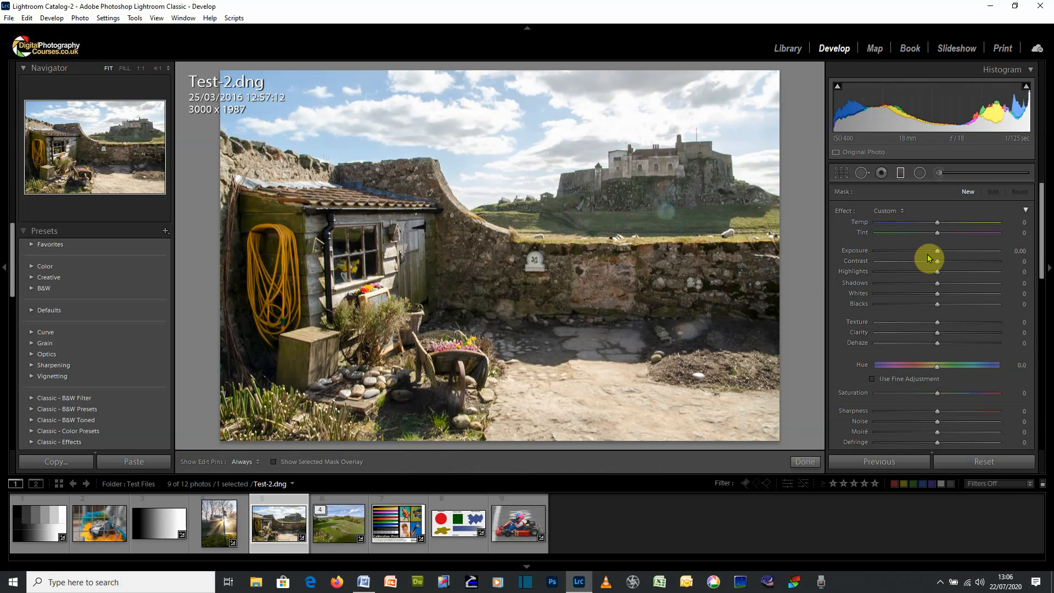
left_click_drag(937, 254, 932, 255)
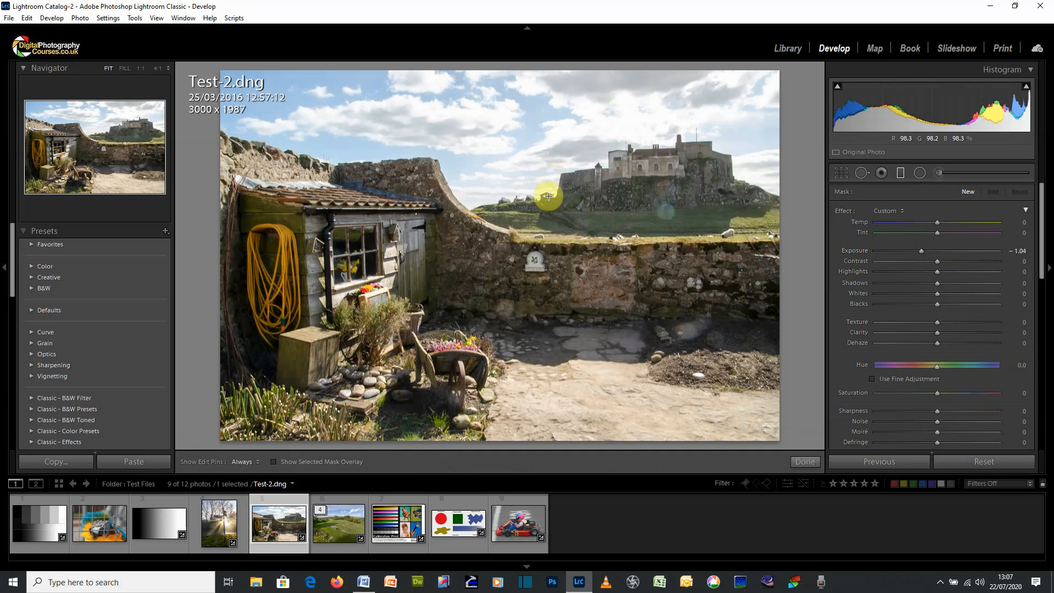
left_click_drag(542, 211, 542, 230)
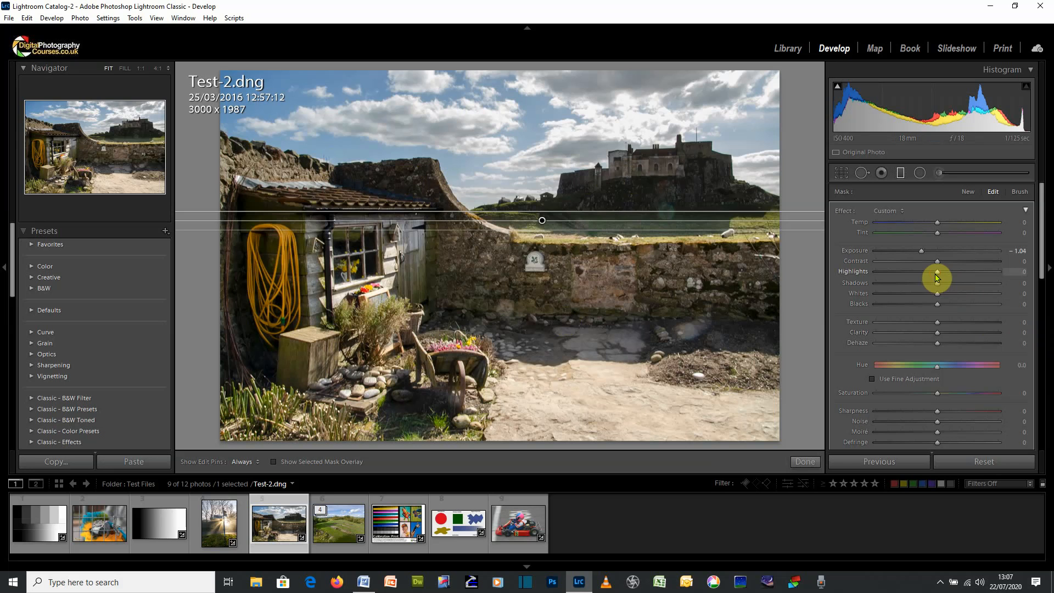
left_click_drag(937, 277, 926, 278)
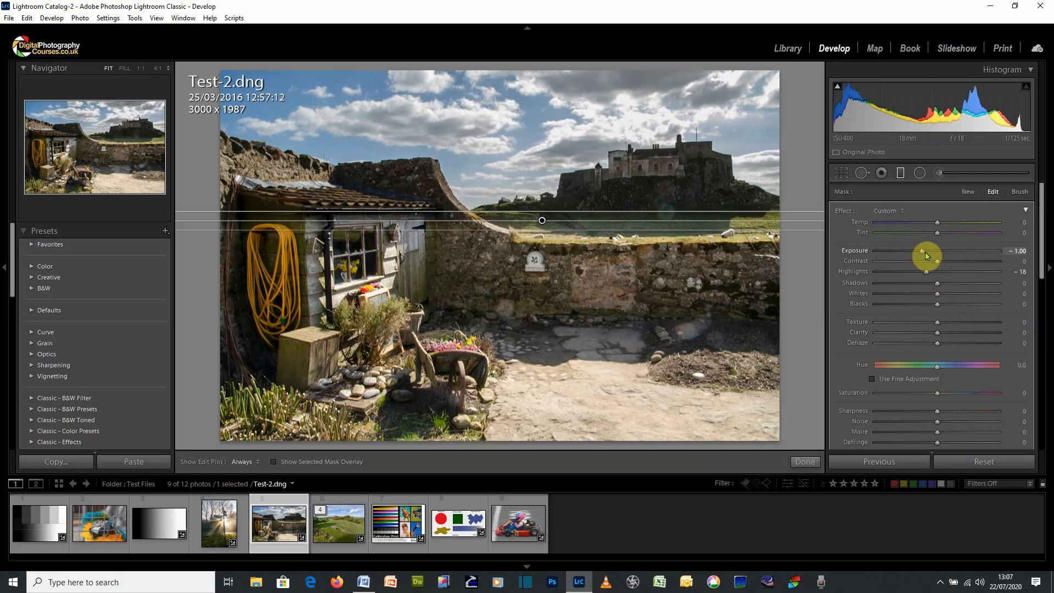
left_click_drag(927, 254, 929, 254)
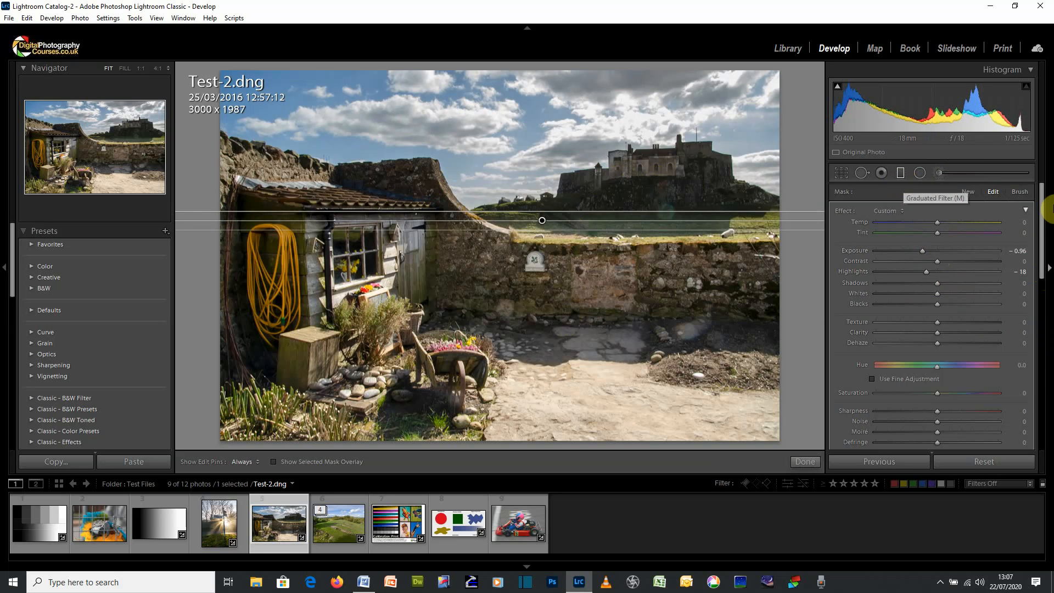
Set the graduated filter's range mask to Luminance and sample the brightness of the sky
left_click_drag(1040, 256, 1043, 333)
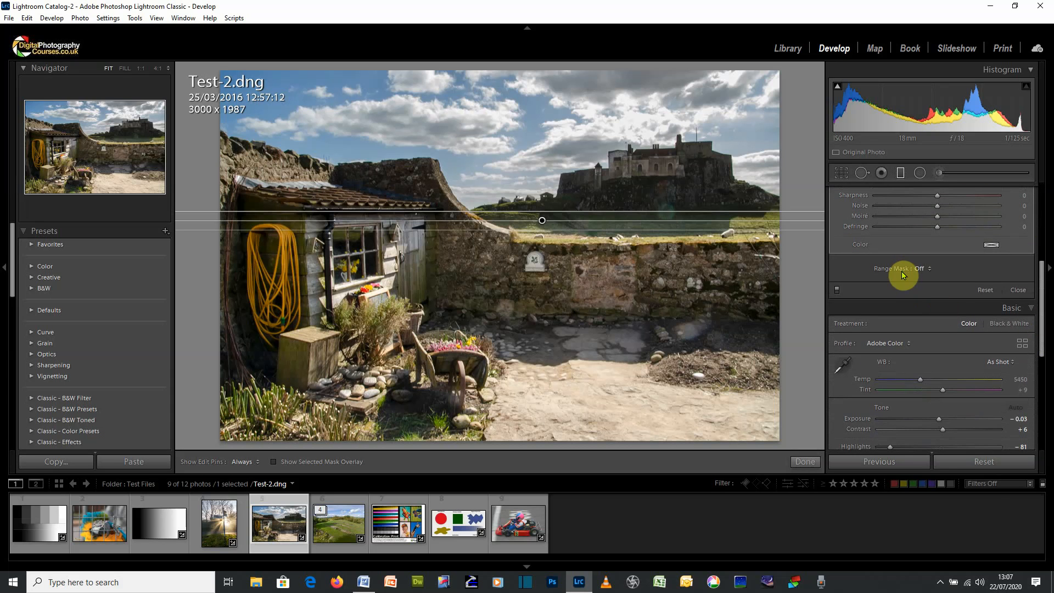
left_click(925, 269)
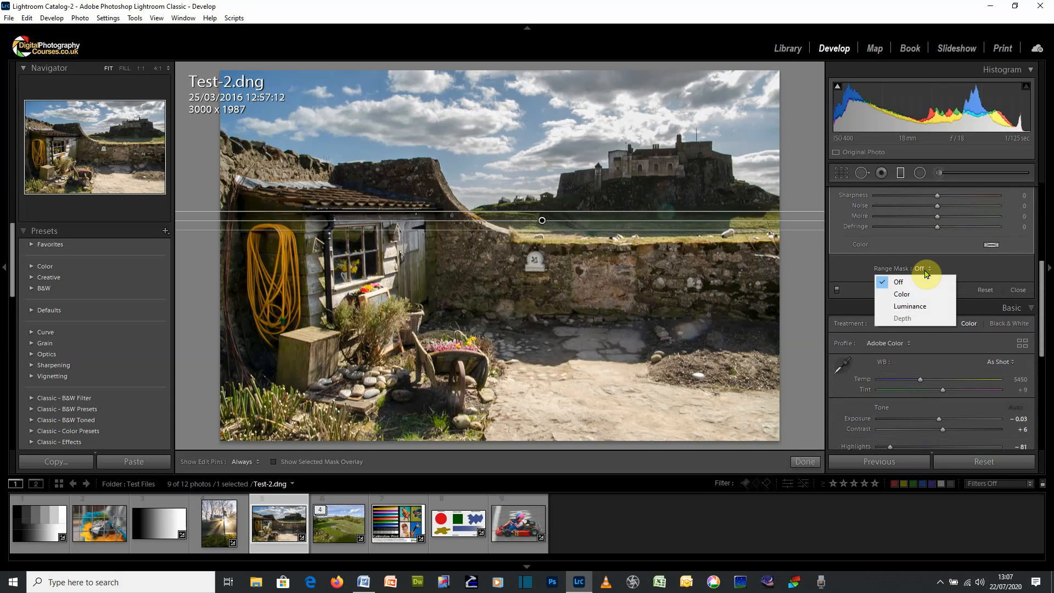
left_click(914, 308)
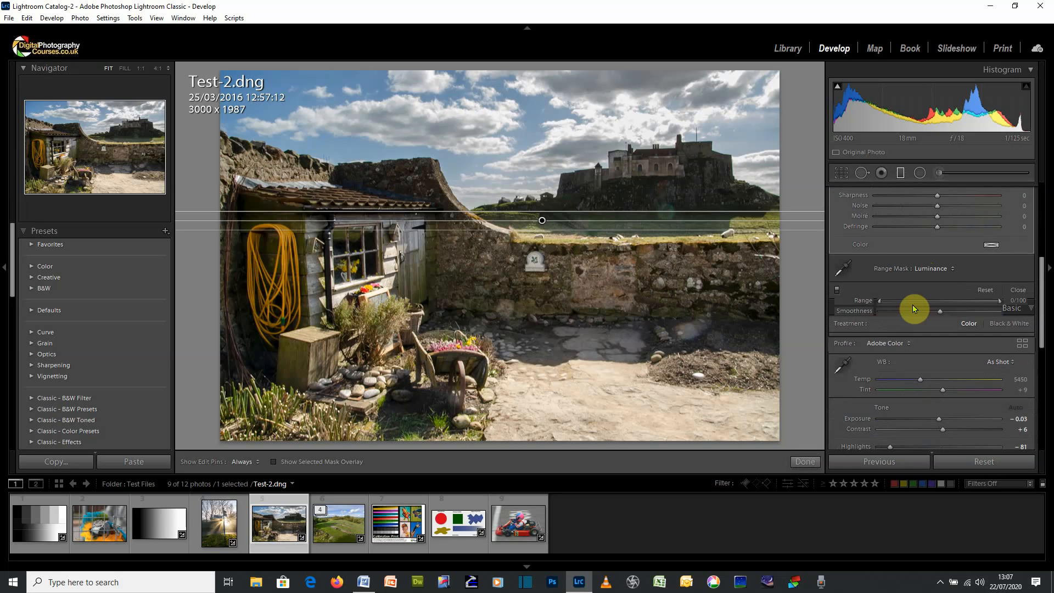
left_click(842, 268)
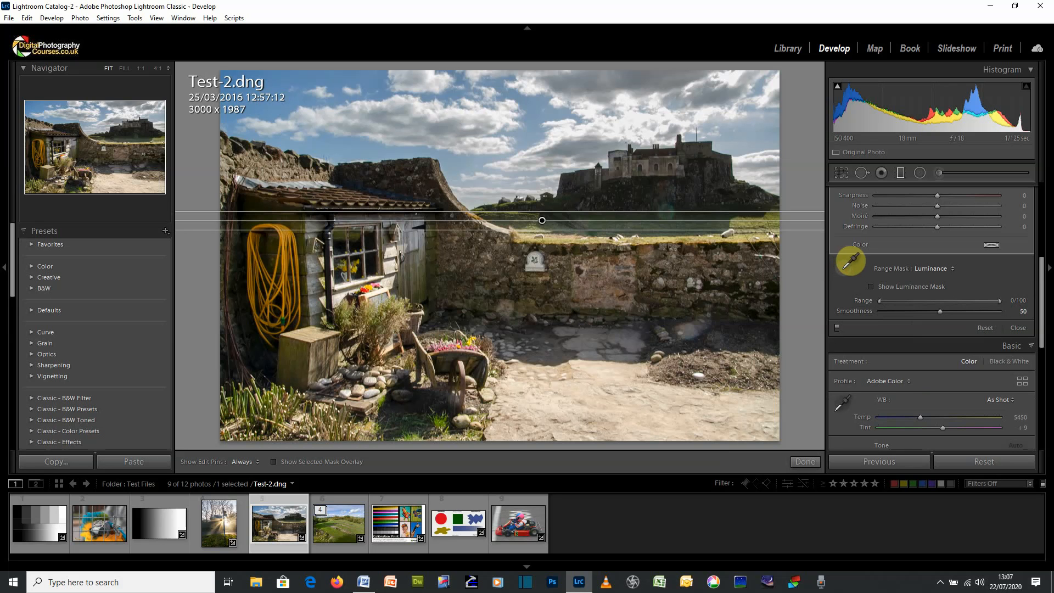
left_click(552, 141)
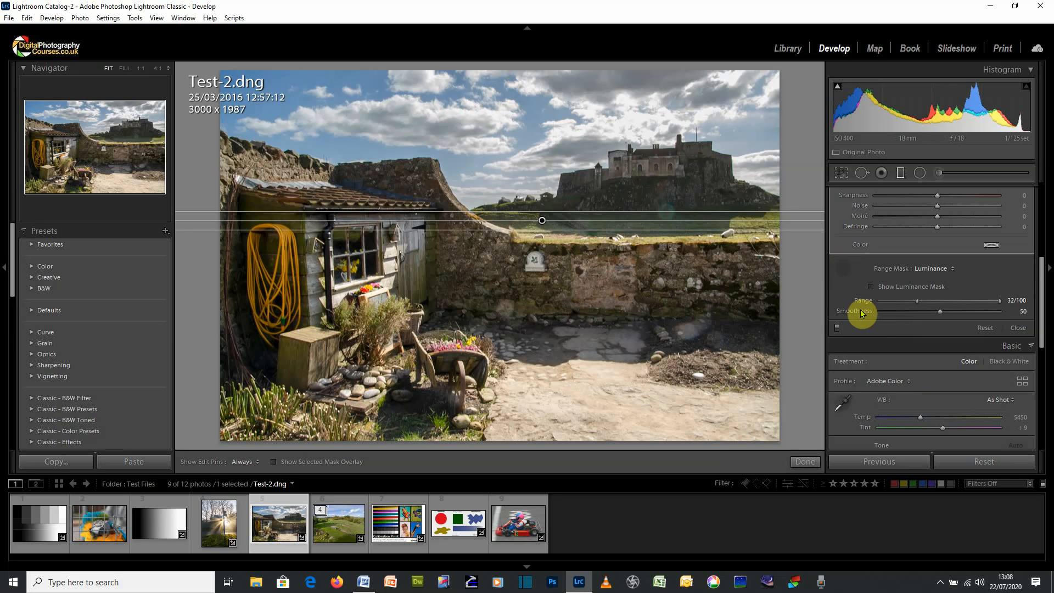
left_click(840, 271)
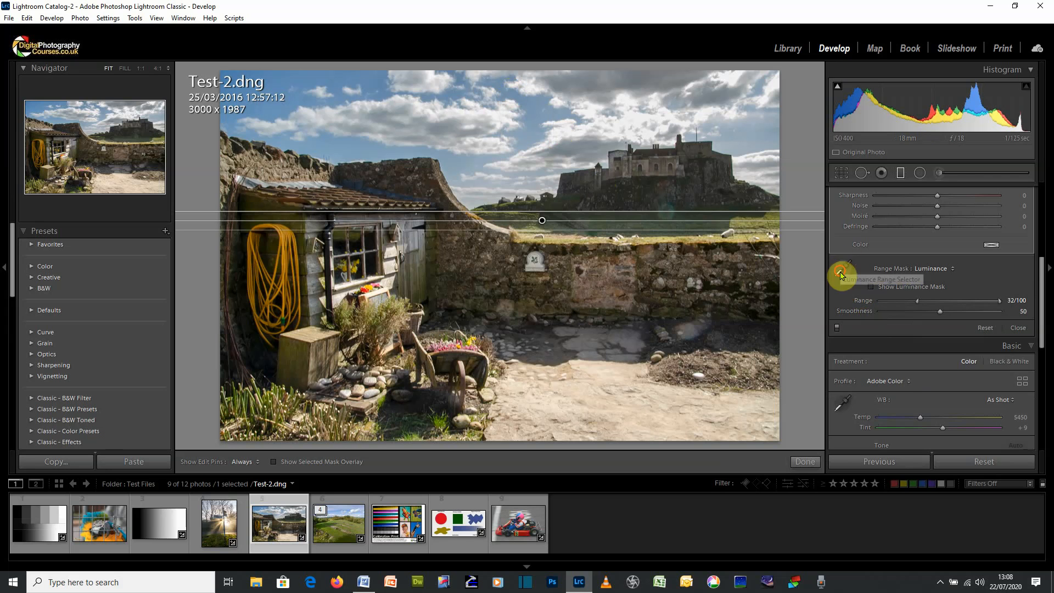
Show the luminance mask and set its Smoothness to 0 and Range to 0/100
left_click(871, 287)
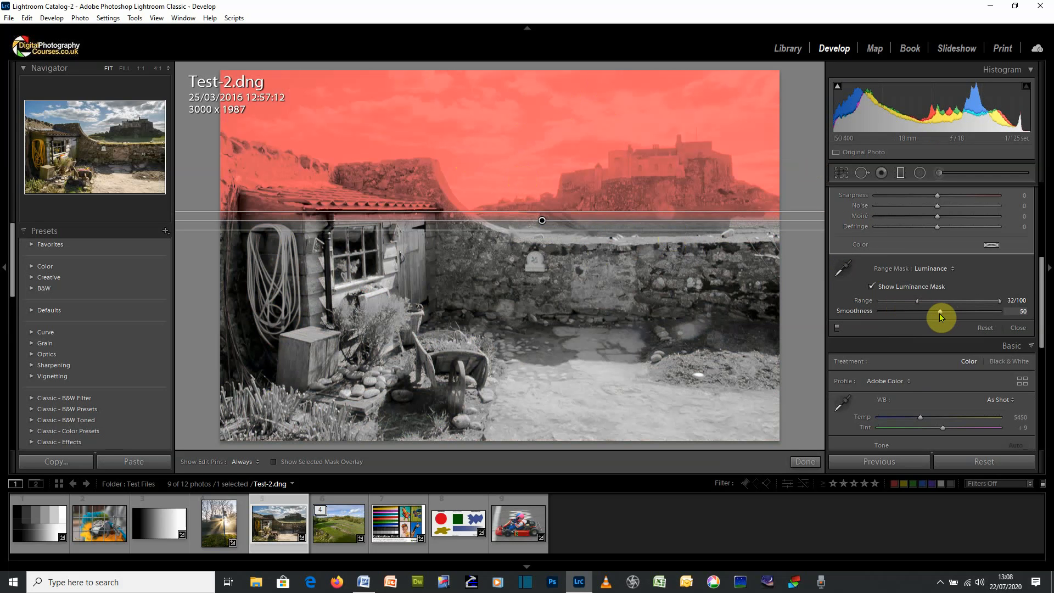
left_click_drag(934, 314, 861, 314)
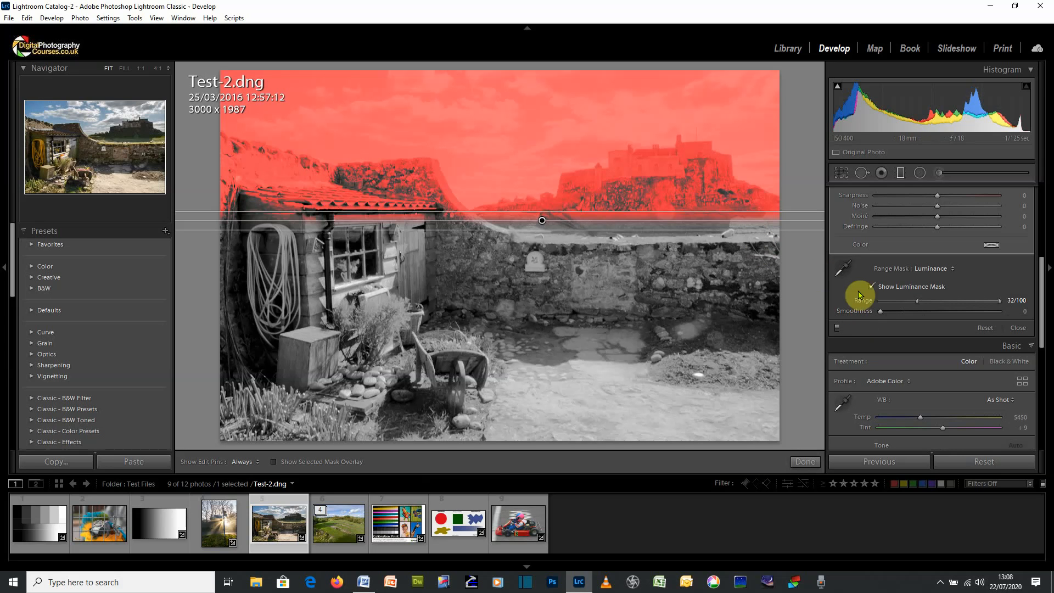
left_click_drag(917, 301, 786, 302)
left_click_drag(1049, 302, 1017, 300)
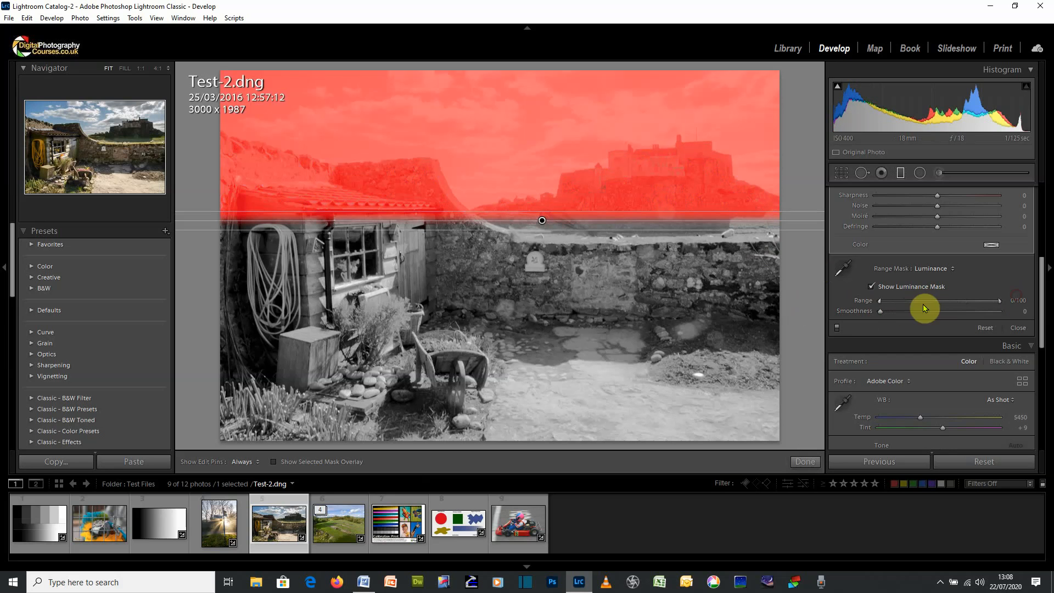
Set the luminance mask's Range to 73/100 to limit the graduated filter to the bright sky, and hide the mask display
left_click_drag(880, 302, 968, 310)
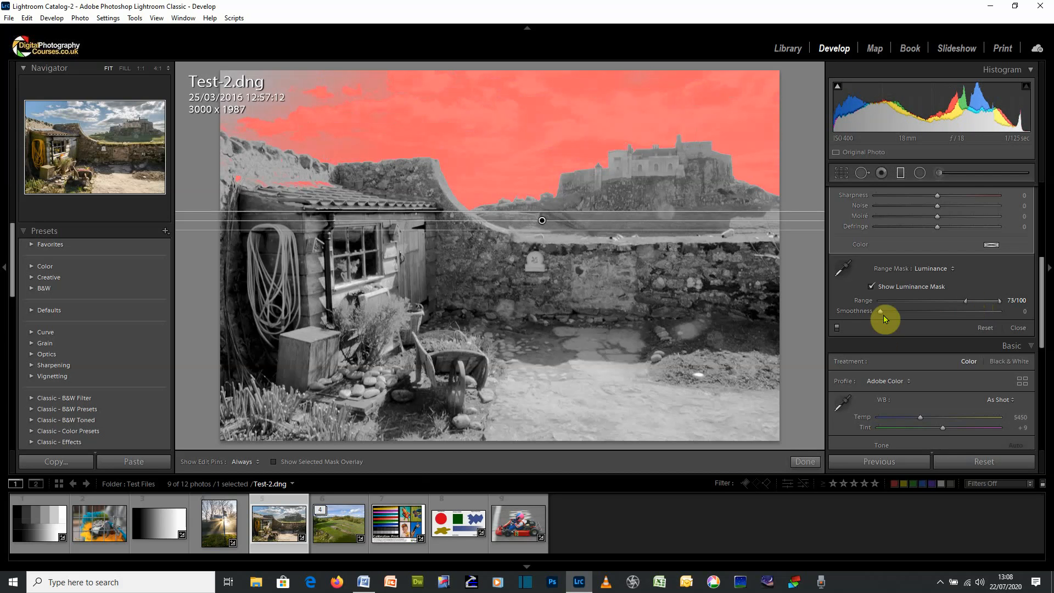
left_click(872, 286)
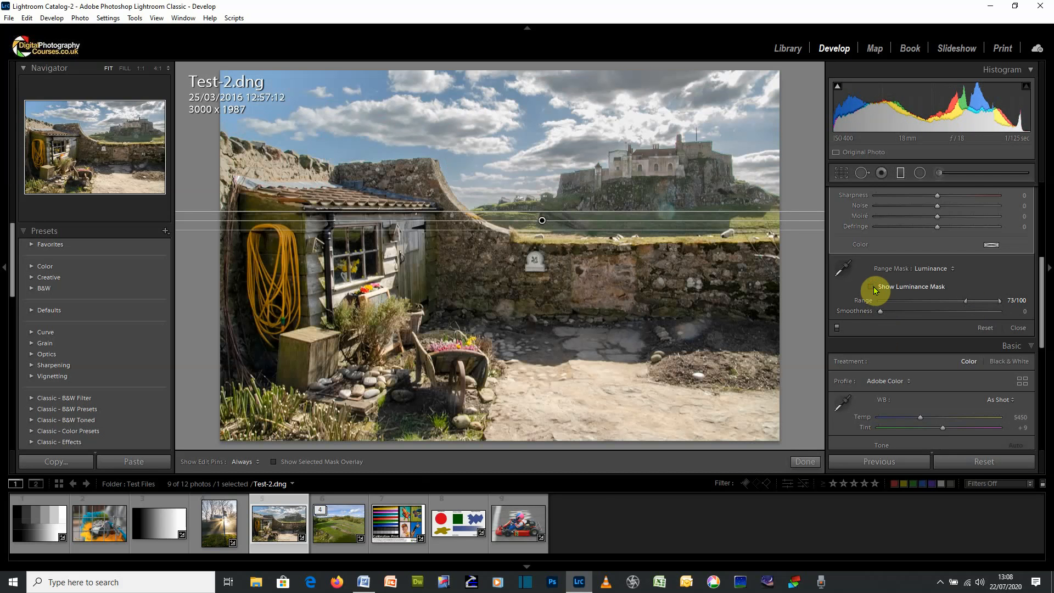
Switch the graduated filter off and on repeatedly to compare the sky with and without the adjustment
left_click(837, 331)
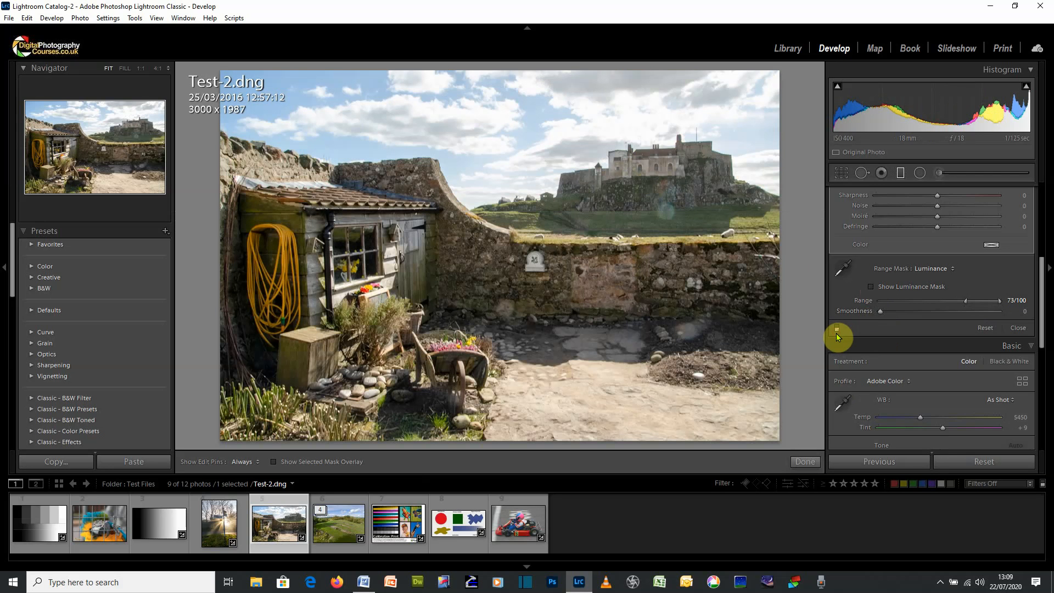
left_click(836, 331)
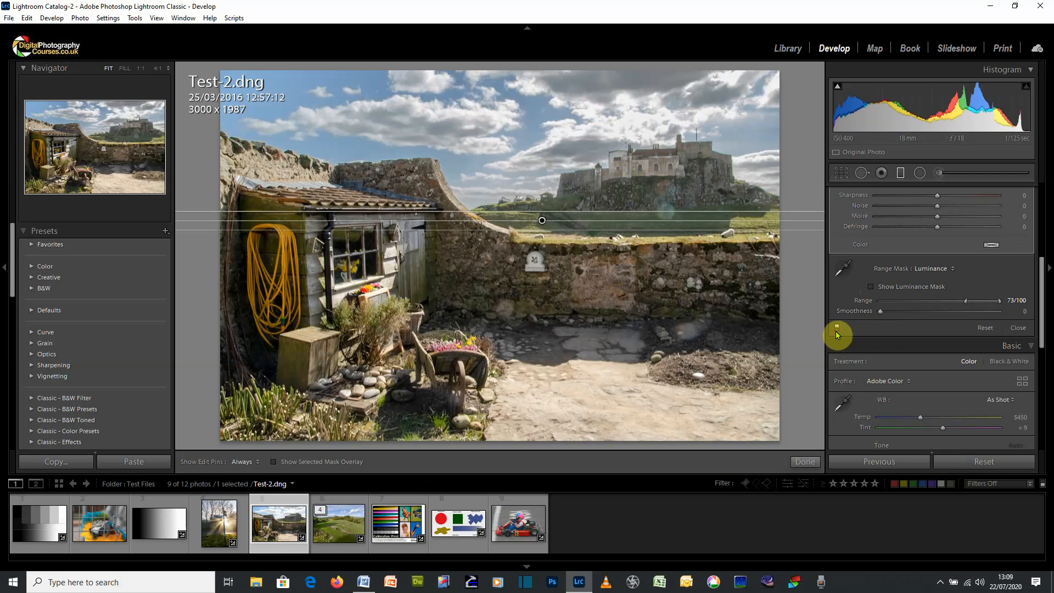
left_click(837, 331)
left_click(837, 331)
left_click(837, 331)
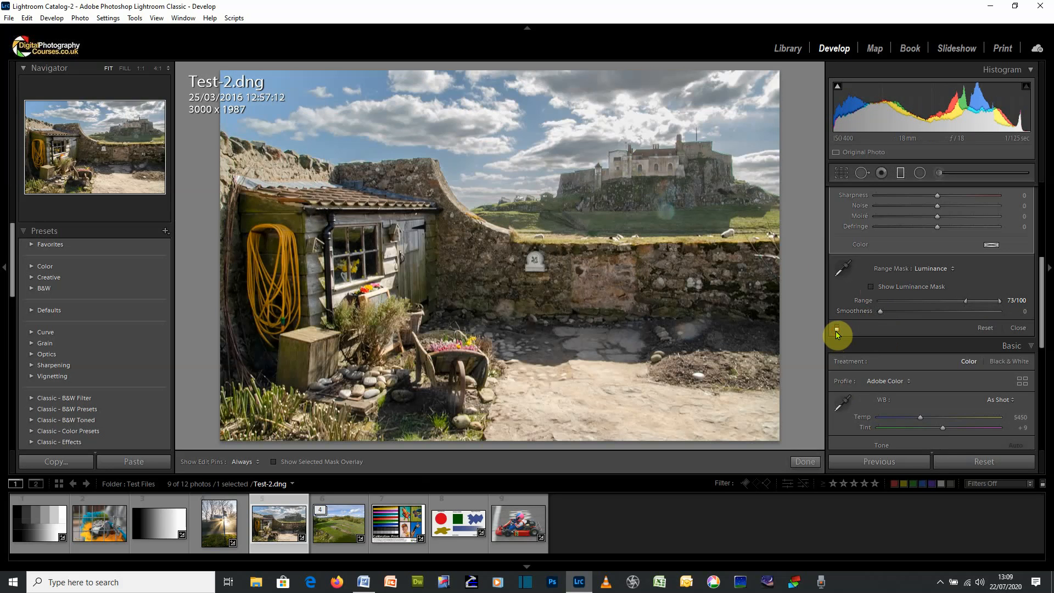
left_click(837, 331)
left_click(837, 331)
left_click(837, 331)
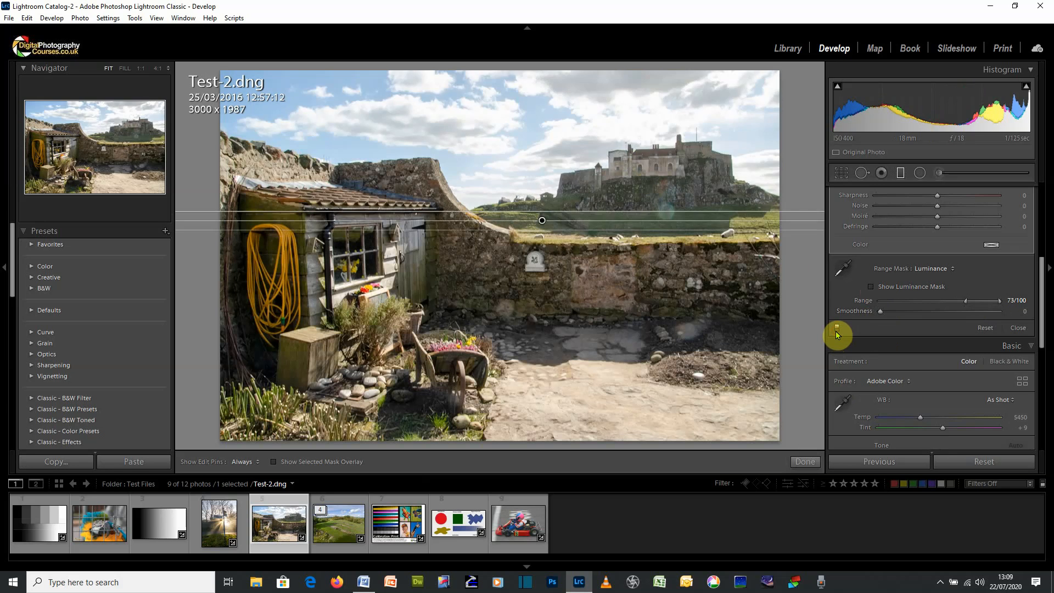
left_click(837, 331)
left_click(837, 331)
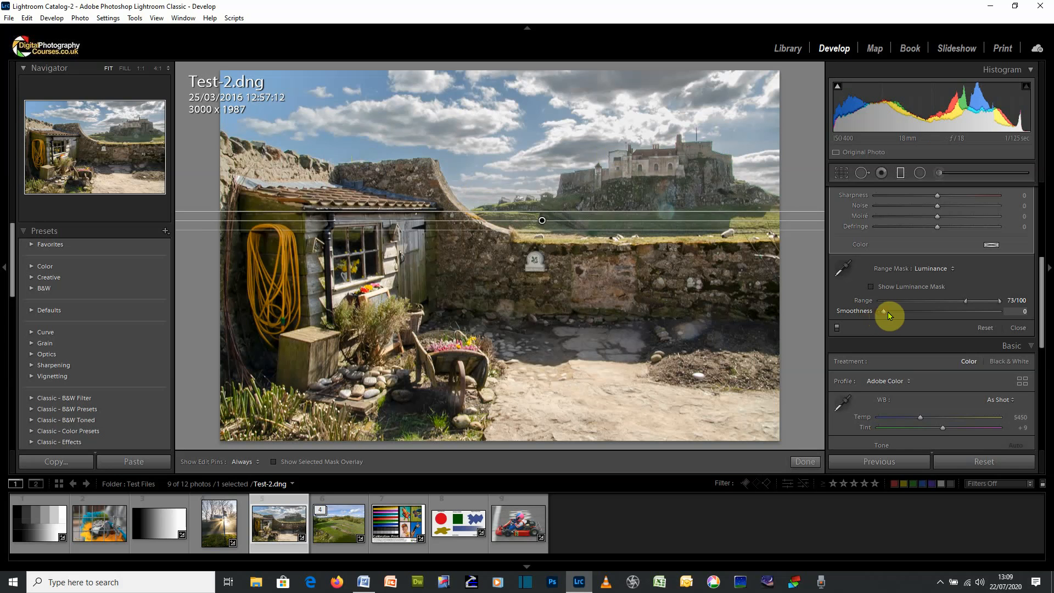
Set the luminance range mask's Smoothness to 25 and finish editing the graduated filter
left_click_drag(888, 312, 911, 318)
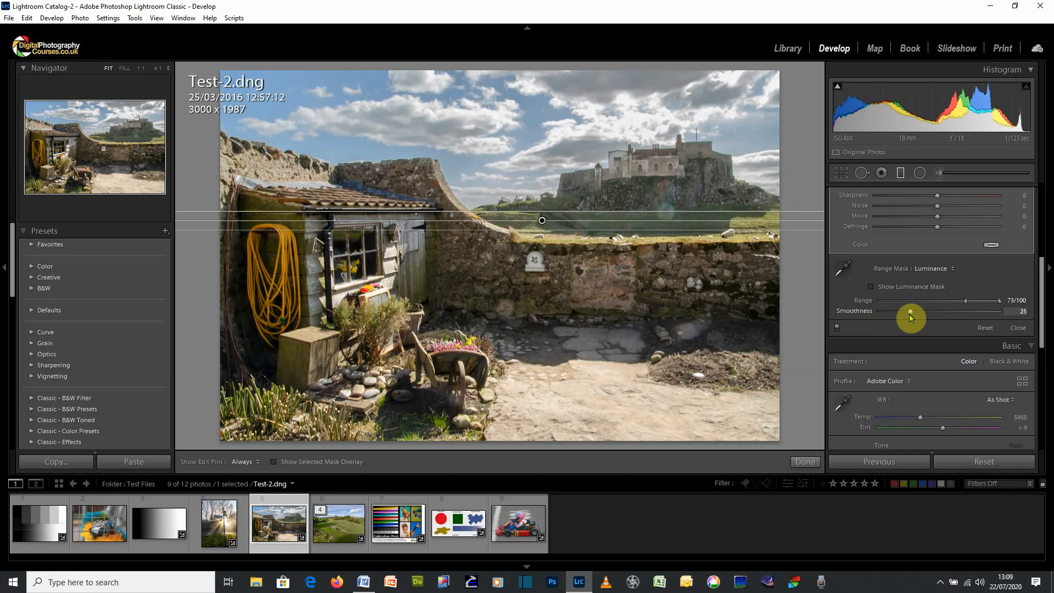
left_click(806, 461)
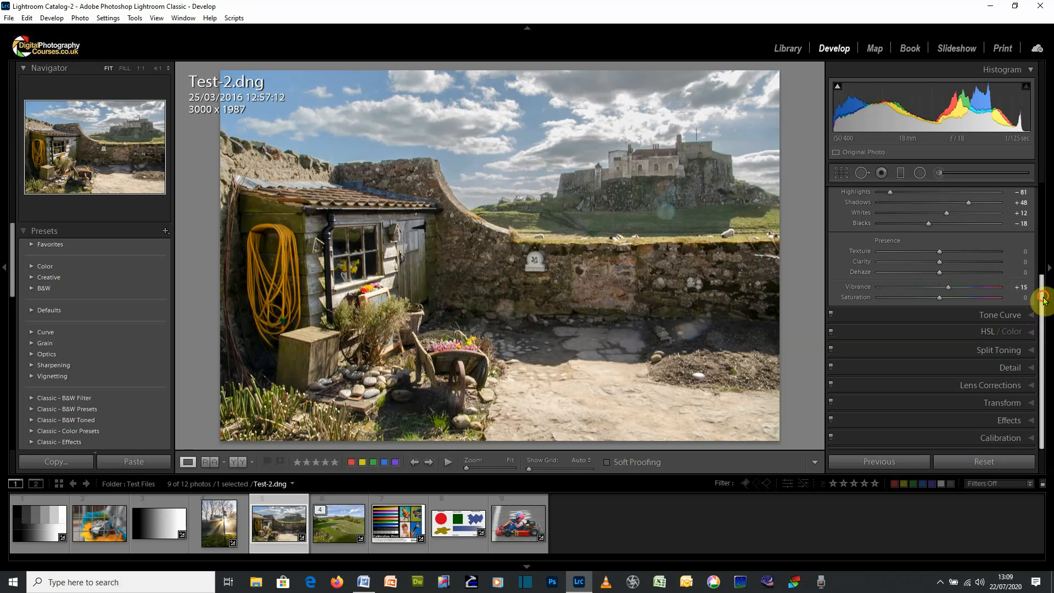
left_click_drag(1043, 298, 1051, 189)
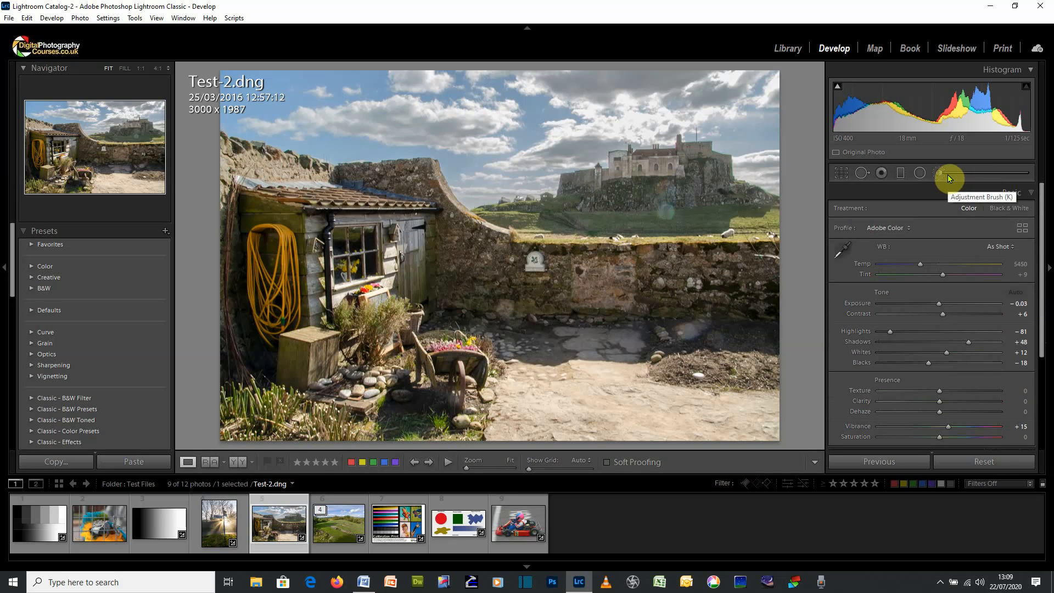